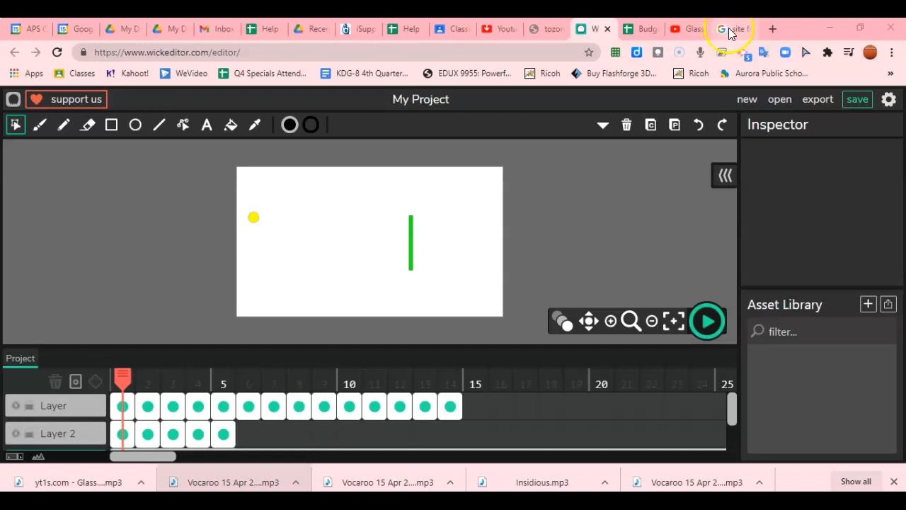
Search Google Images for 'city background'
left_click(728, 30)
scroll(330, 198, "up", 10)
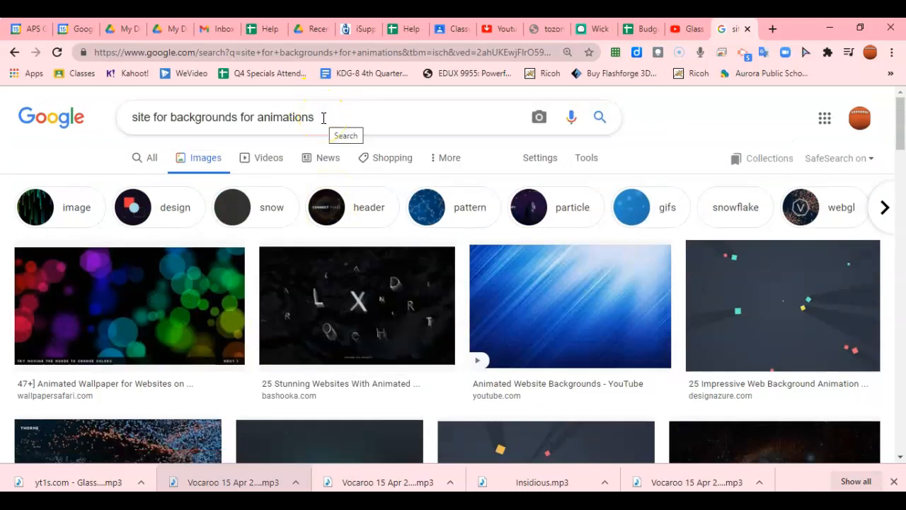
left_click_drag(323, 118, 97, 122)
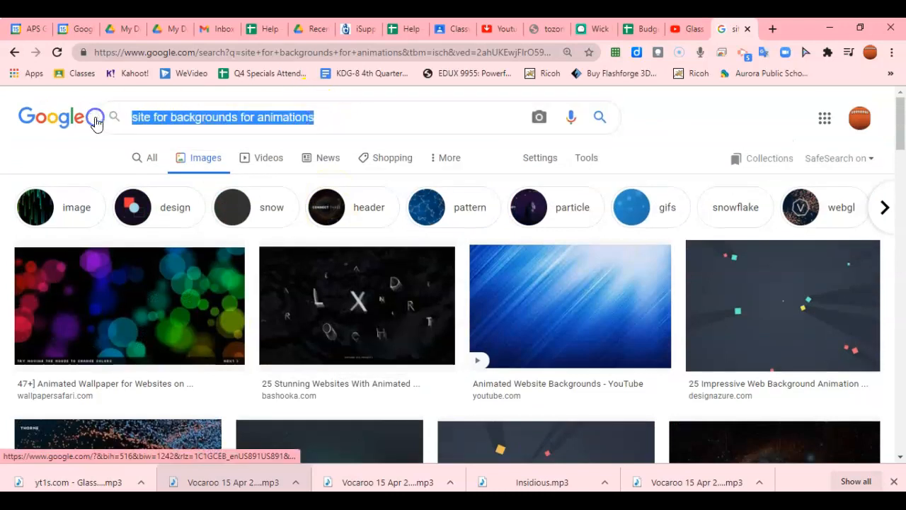
type("c")
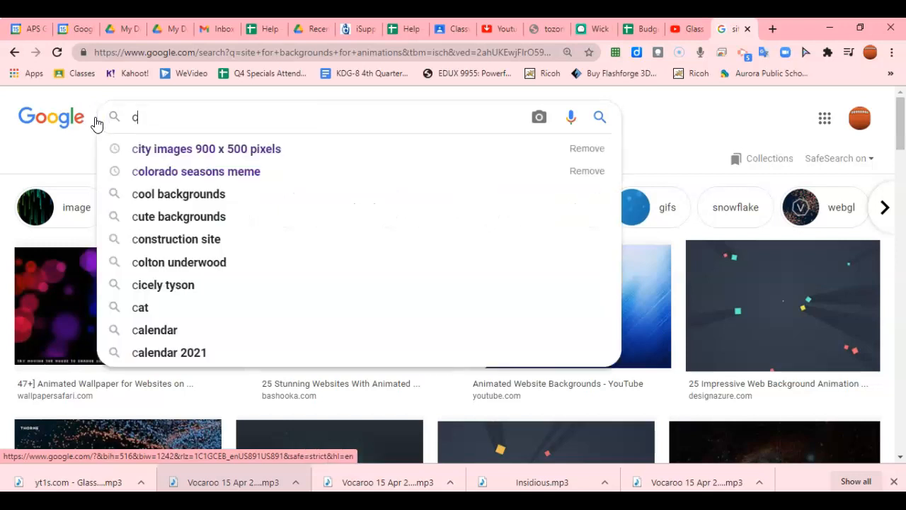
type("ity background")
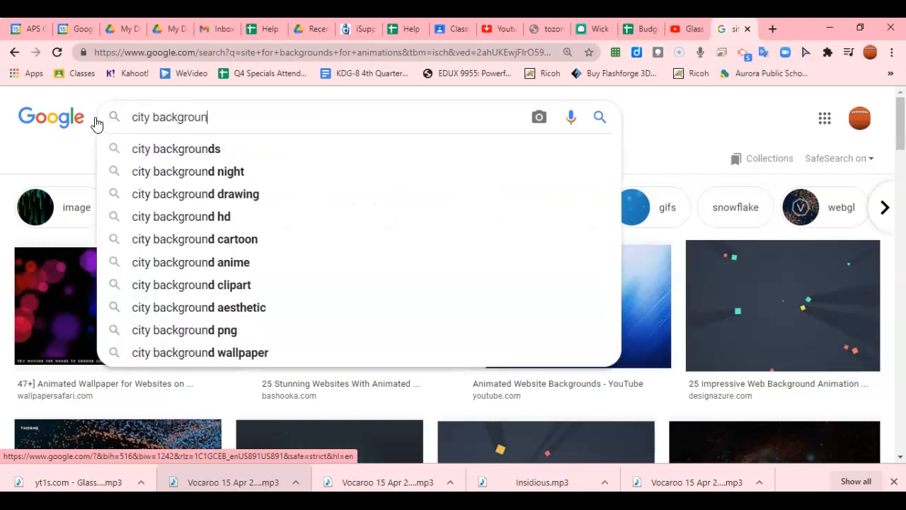
key("Return")
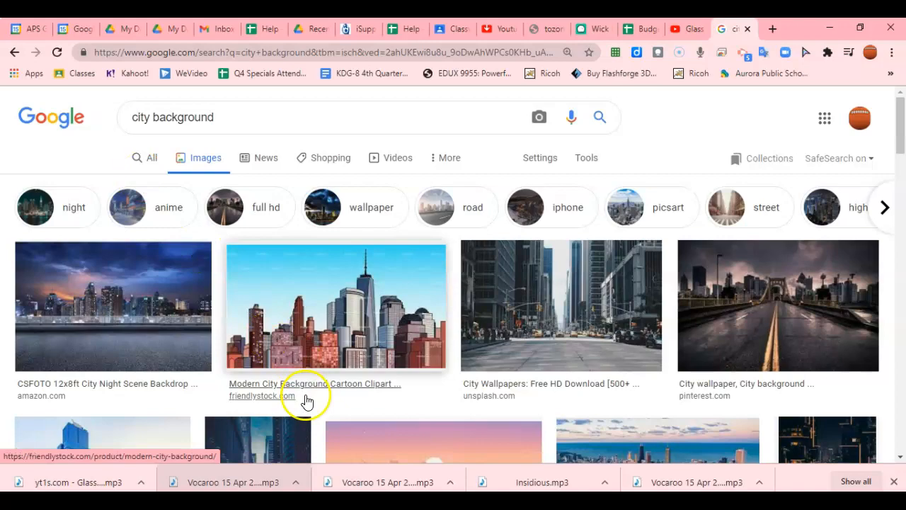
Open the Pexels aerial city skyline result in the preview panel
scroll(305, 400, "down", 2)
scroll(306, 402, "down", 5)
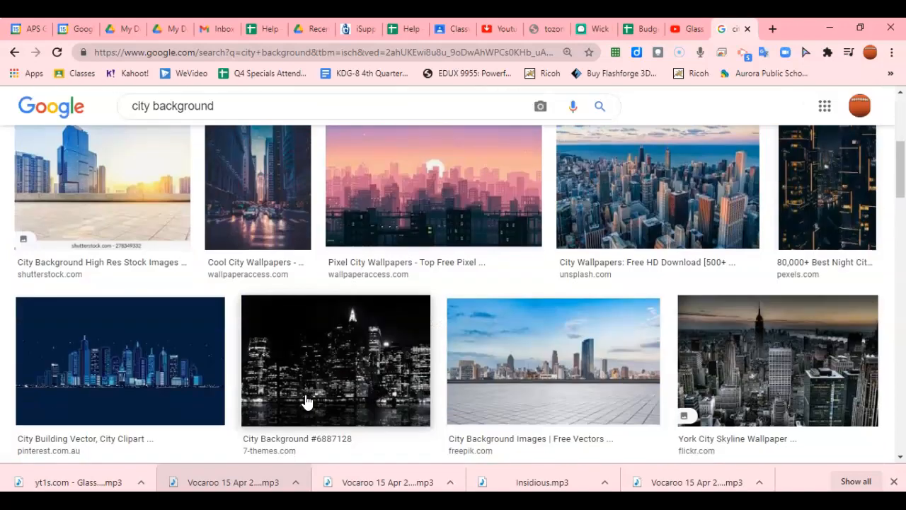
scroll(305, 402, "down", 7)
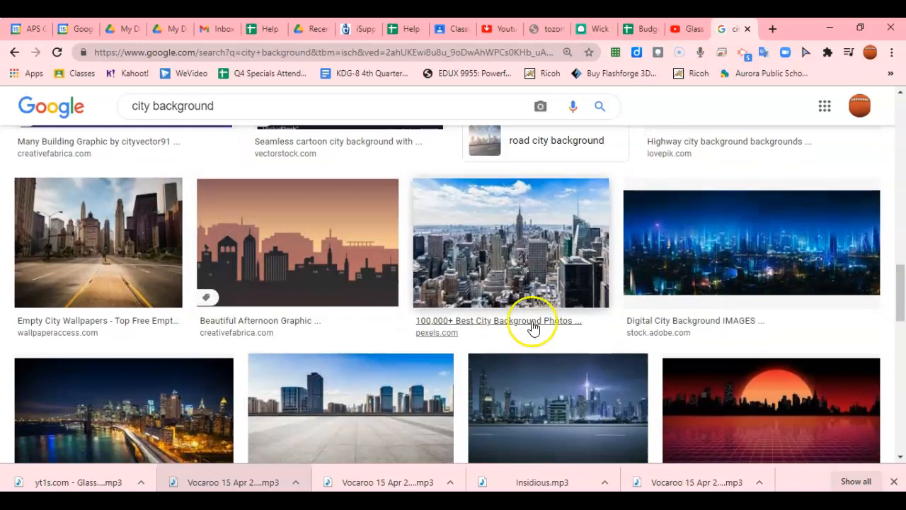
left_click(531, 233)
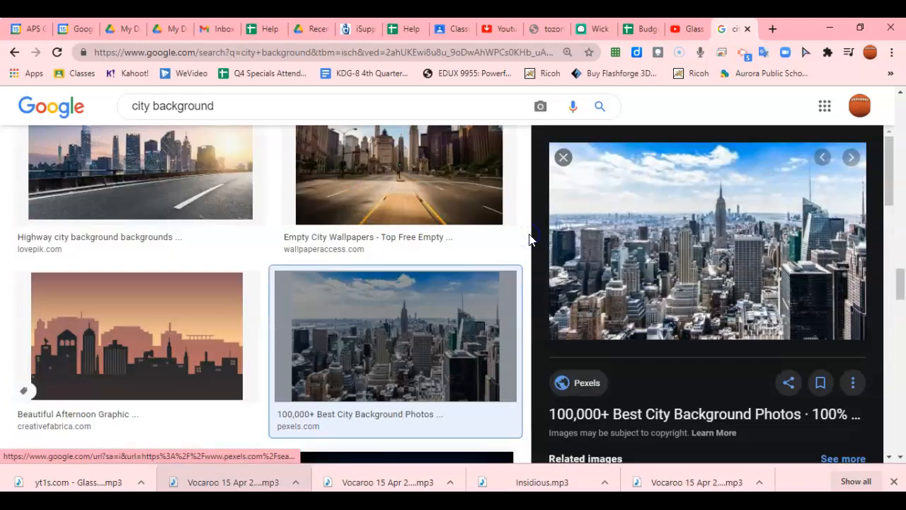
left_click(660, 231)
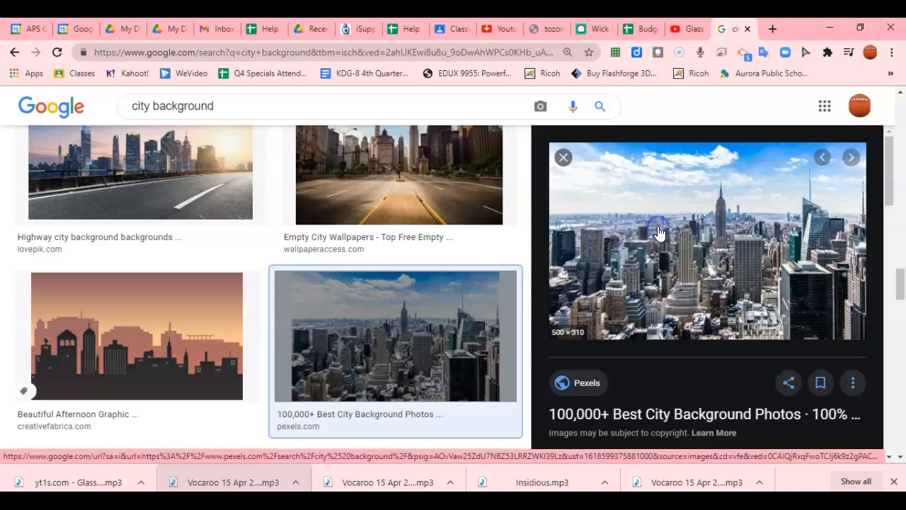
Open the Empire State Building skyline photo on Pexels and download it as a JPG
left_click(658, 229)
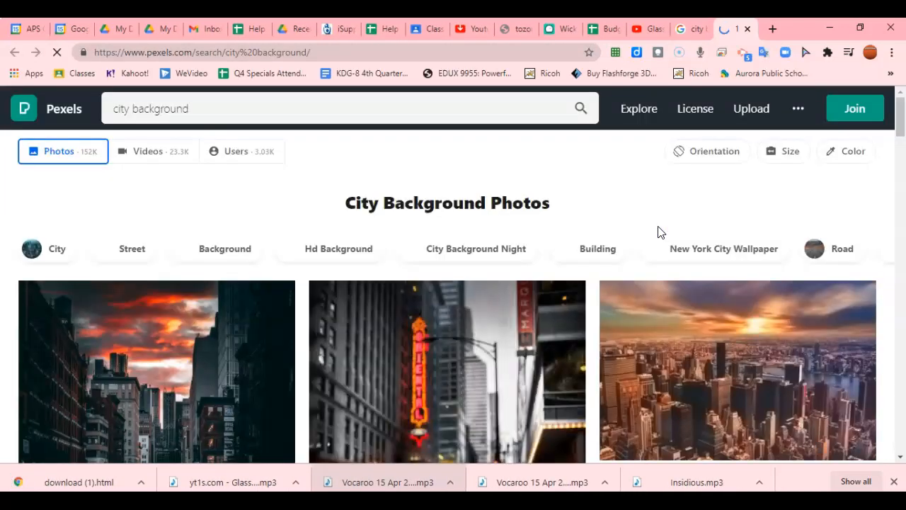
scroll(423, 354, "down", 5)
left_click(751, 303)
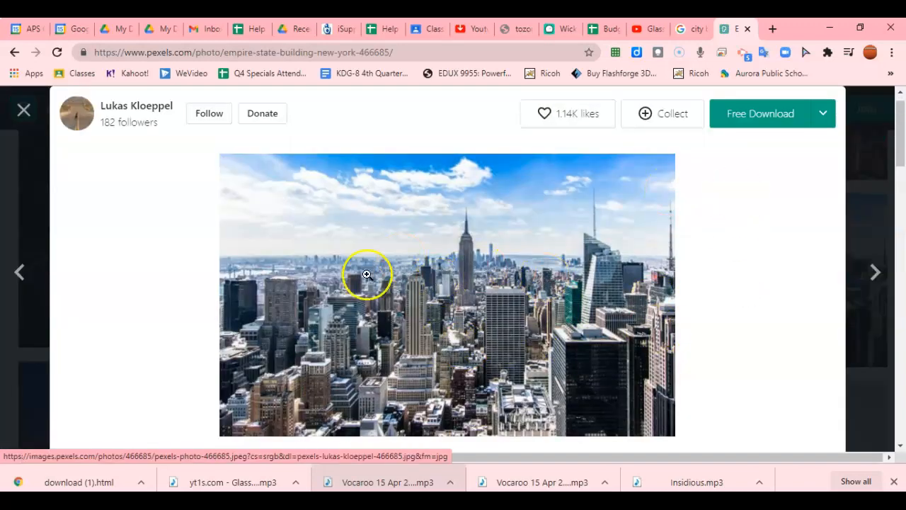
scroll(522, 311, "down", 1)
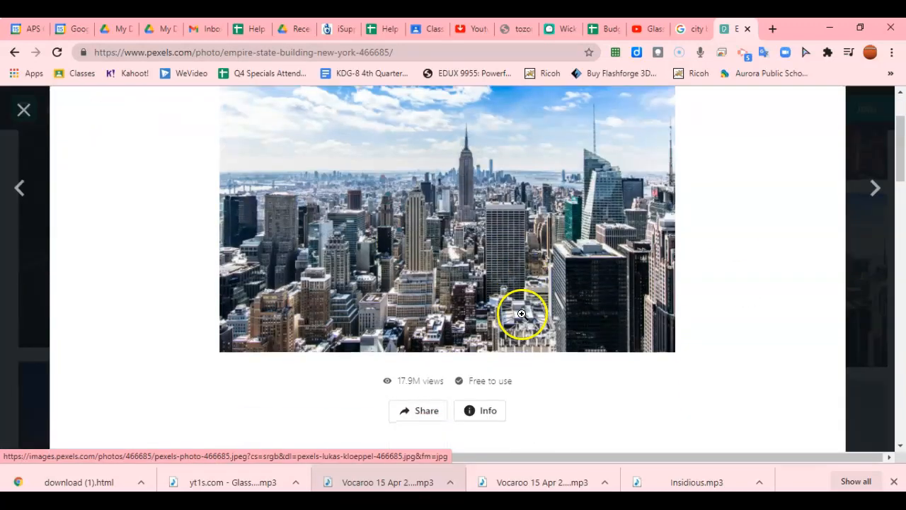
left_click(476, 247)
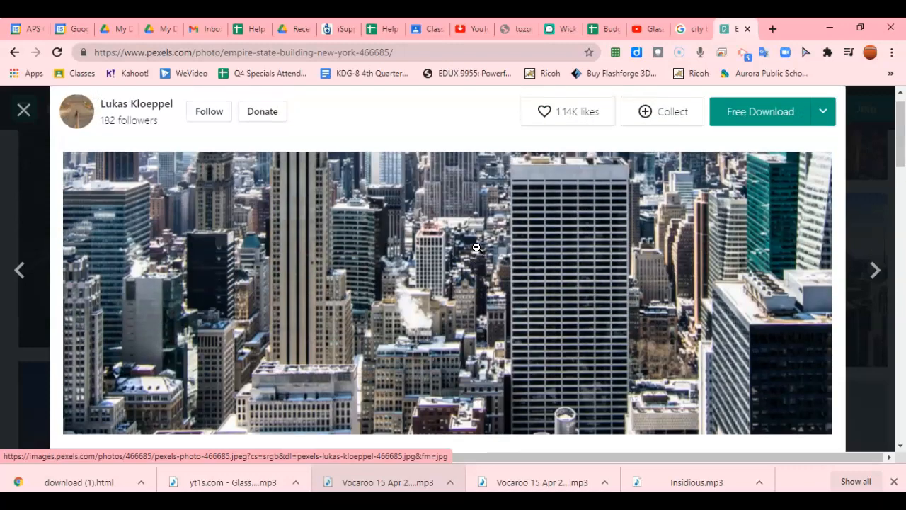
left_click(477, 247)
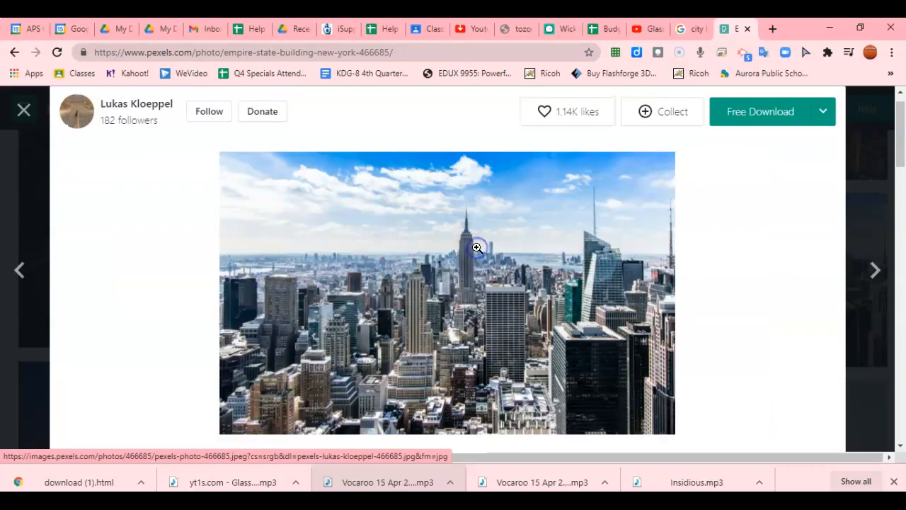
left_click(765, 119)
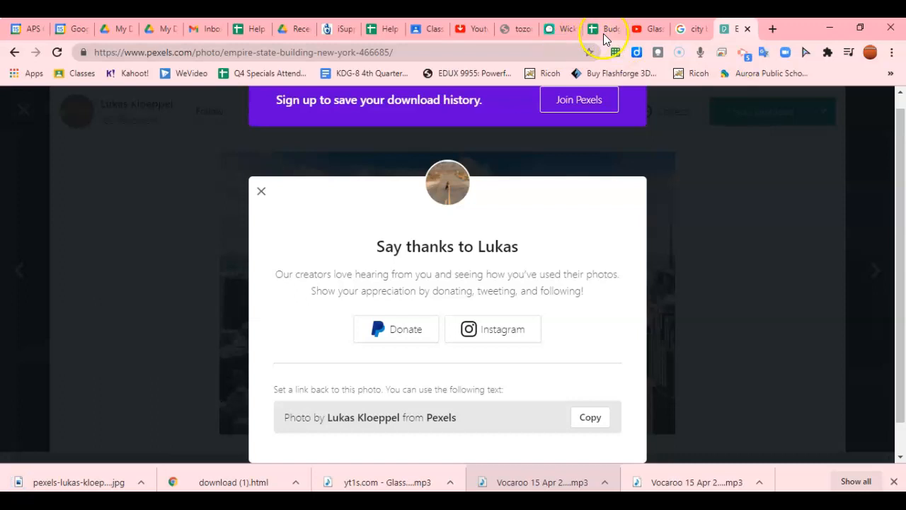
Import pexels-lukas-kloeppel-466685.jpg from Downloads into the Wick Editor Asset Library
left_click(556, 28)
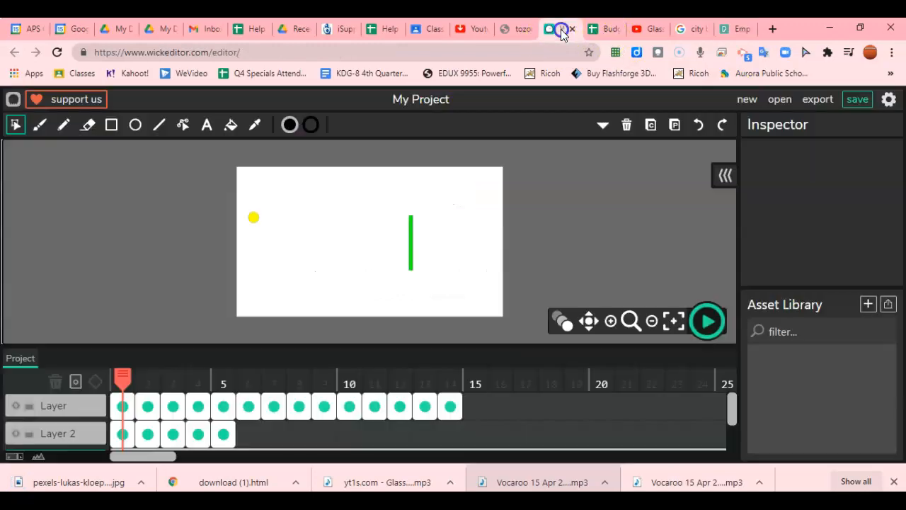
left_click(889, 305)
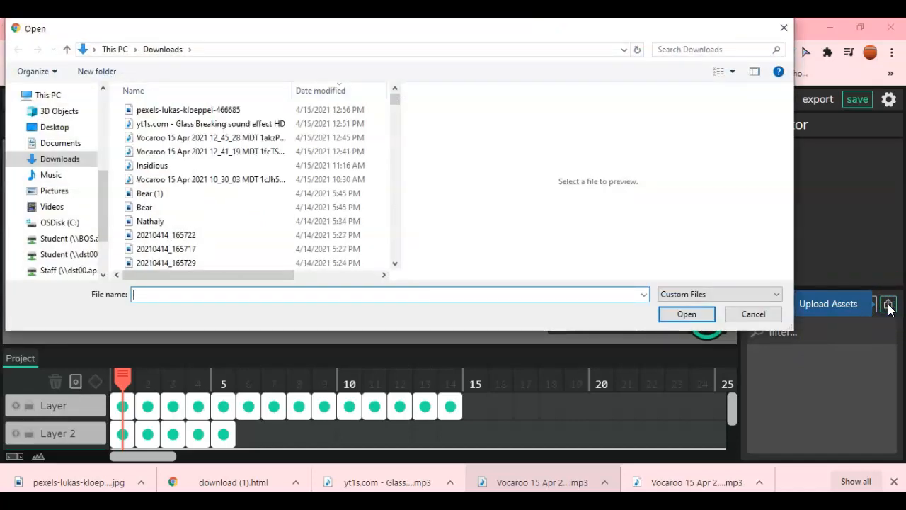
left_click(171, 111)
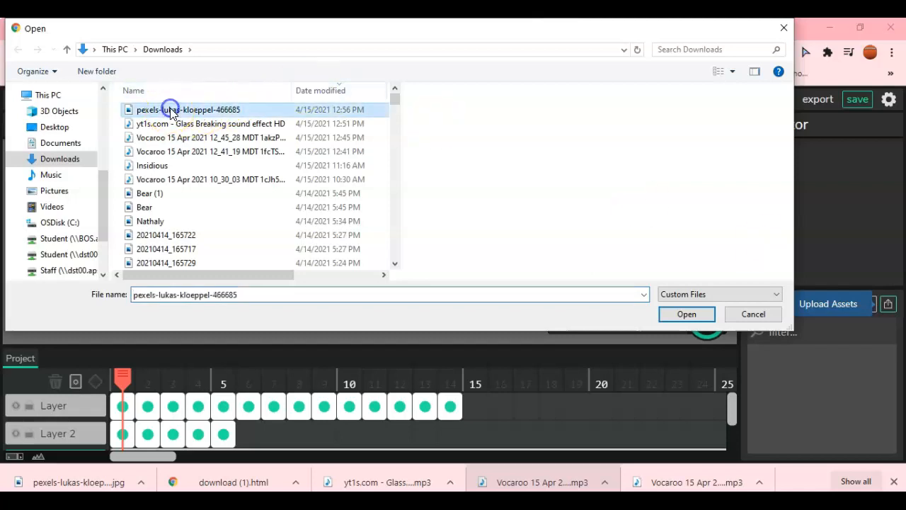
left_click(687, 314)
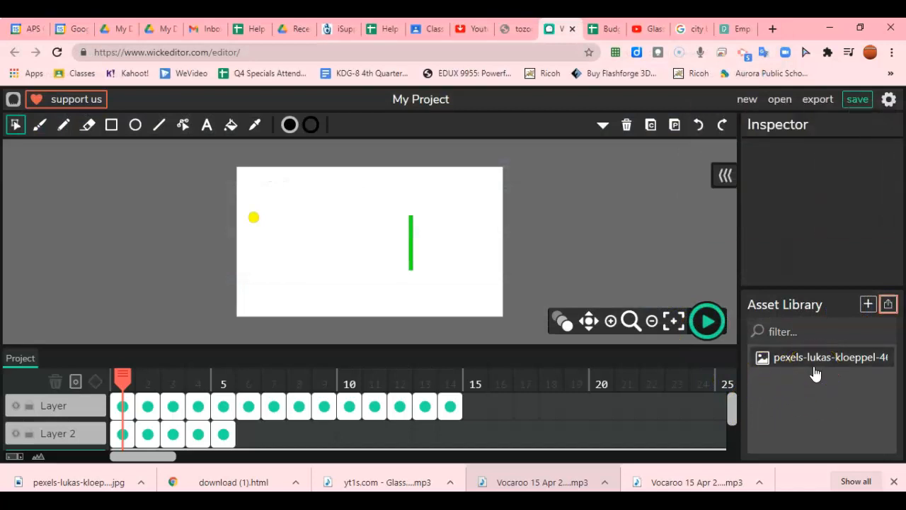
Add the pexels-lukas-kloeppel city photo from the Asset Library to the canvas
left_click_drag(815, 373, 616, 439)
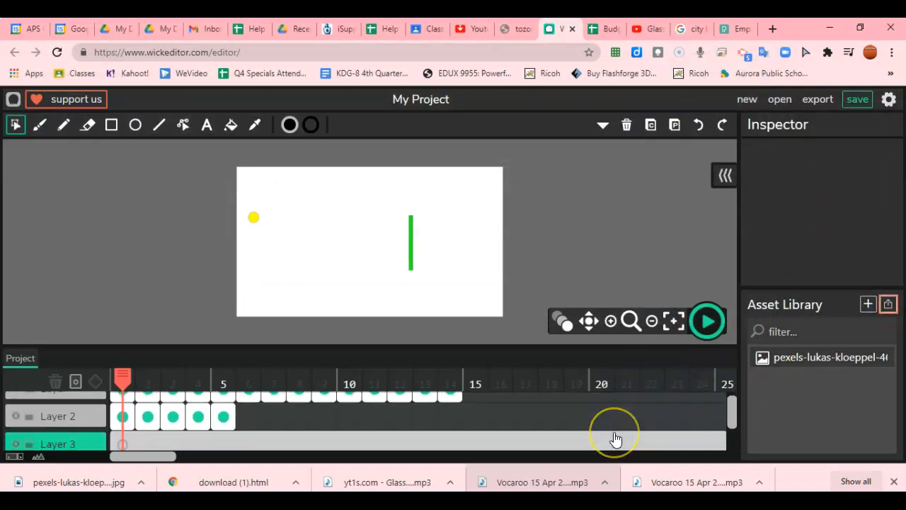
scroll(616, 439, "down", 1)
scroll(616, 439, "up", 2)
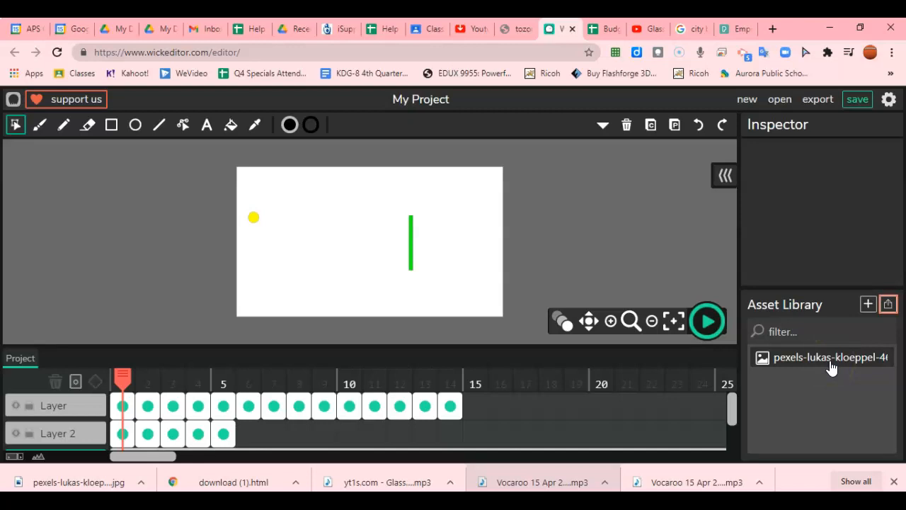
left_click_drag(832, 368, 574, 422)
scroll(575, 422, "up", 1)
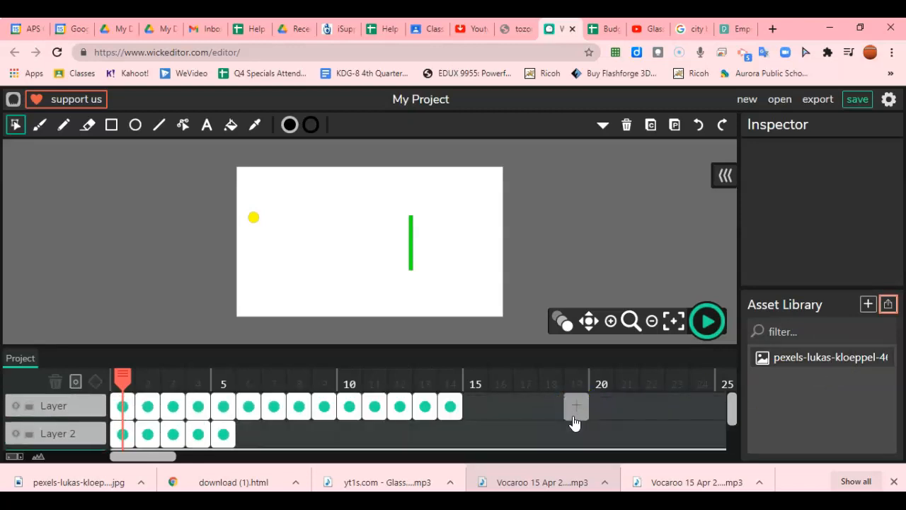
left_click(799, 361)
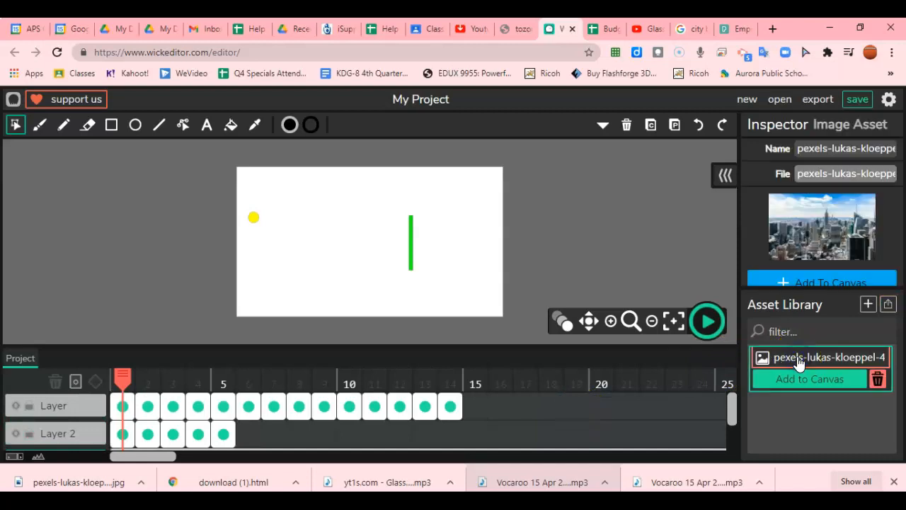
left_click(800, 378)
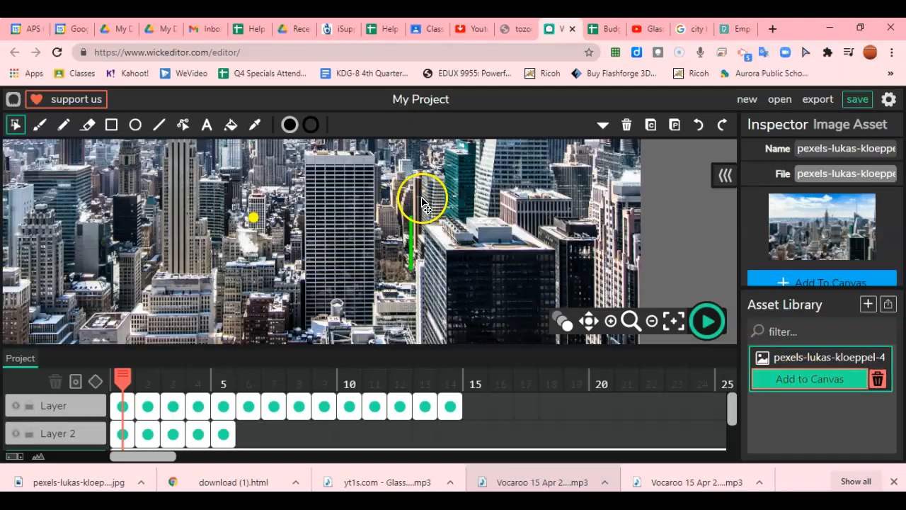
Scale the skyline photo to 1989 by 1696 and center it over the stage
left_click_drag(394, 212, 512, 320)
left_click_drag(460, 213, 590, 372)
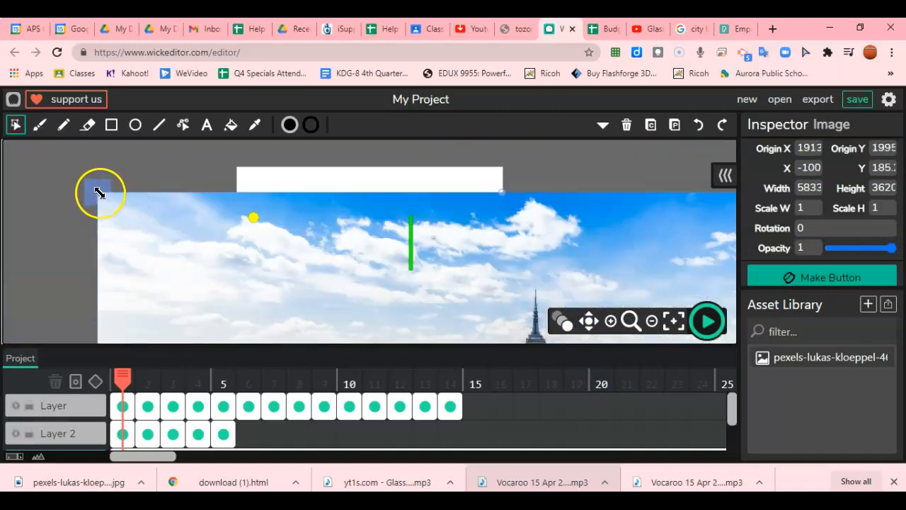
left_click_drag(115, 193, 346, 301)
left_click_drag(417, 323, 287, 165)
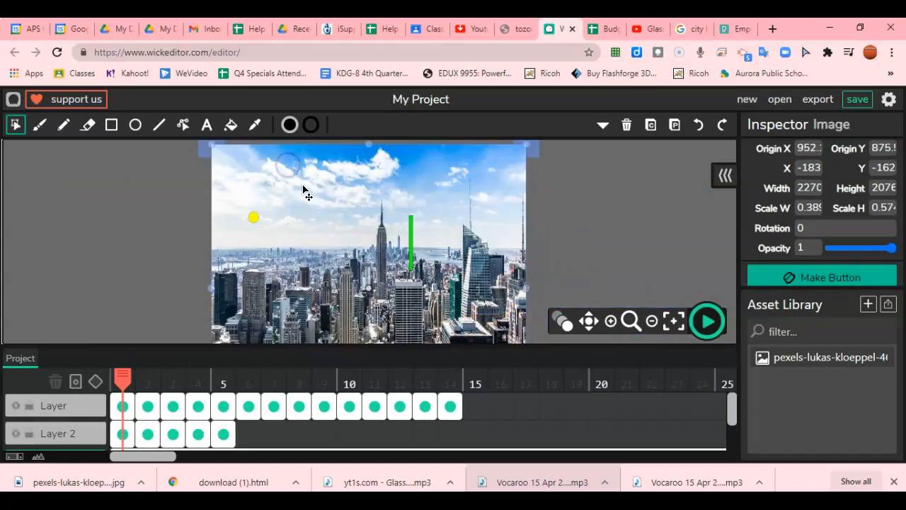
left_click_drag(325, 204, 326, 201)
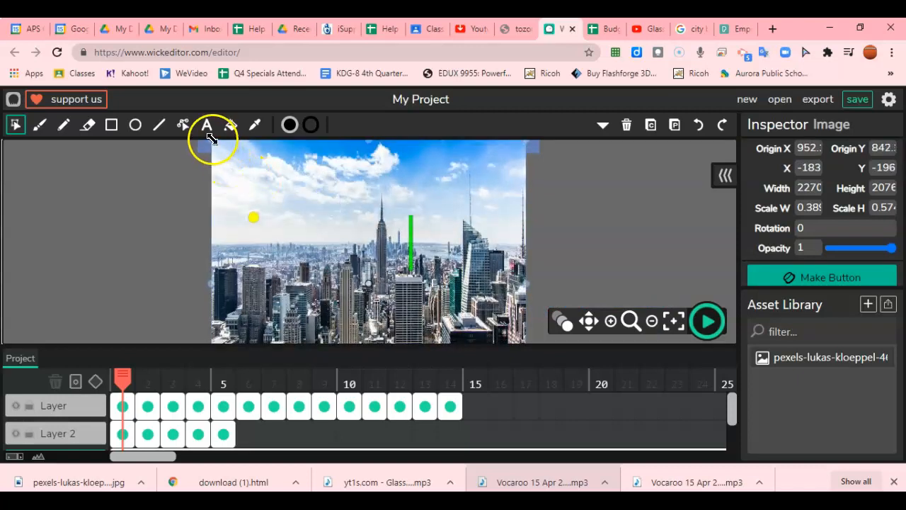
left_click_drag(211, 140, 234, 165)
left_click_drag(354, 246, 356, 243)
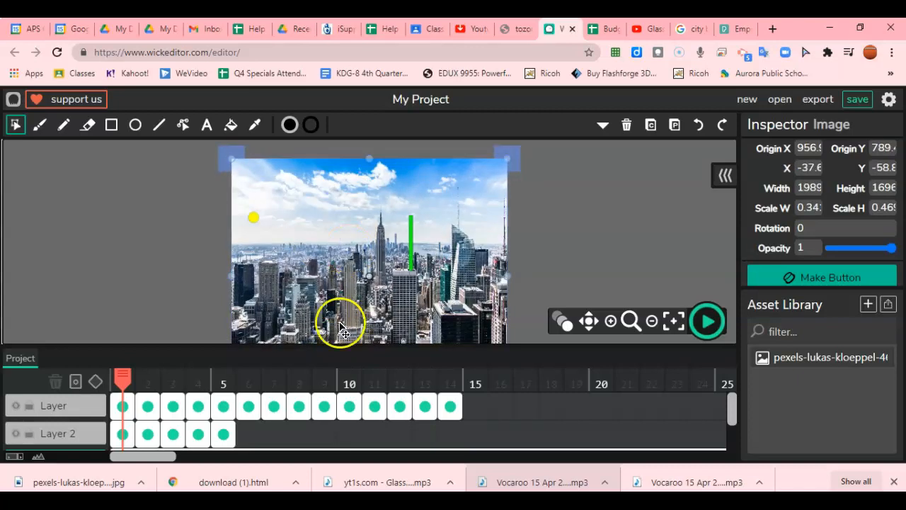
Play and pause the animation preview over the skyline, then select the city image asset
left_click(710, 323)
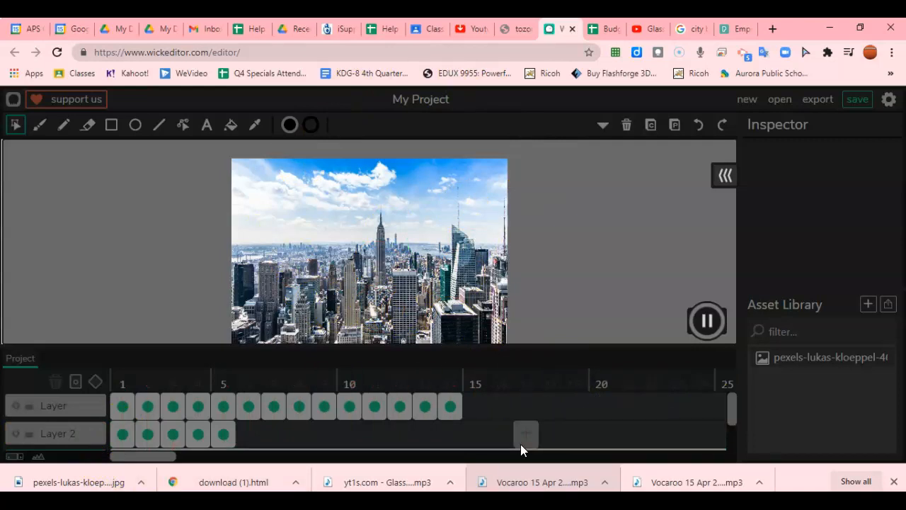
left_click(708, 319)
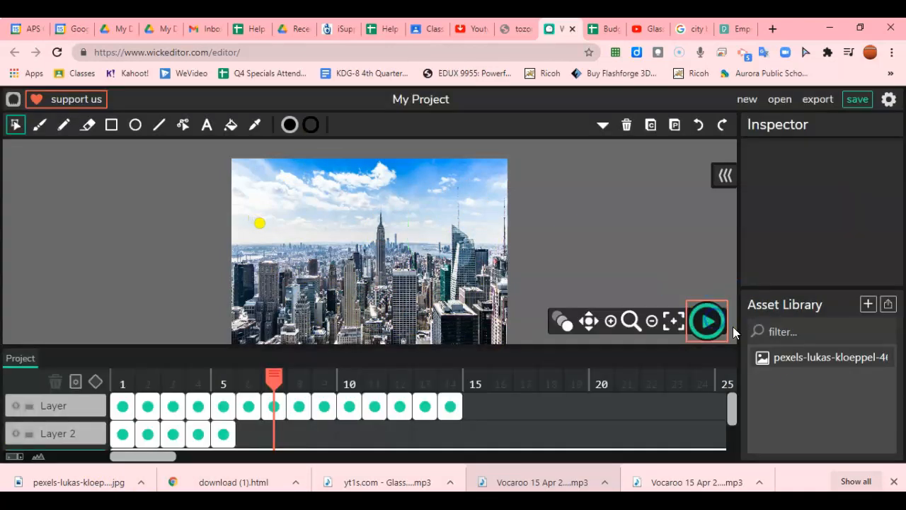
left_click(779, 363)
left_click(782, 383)
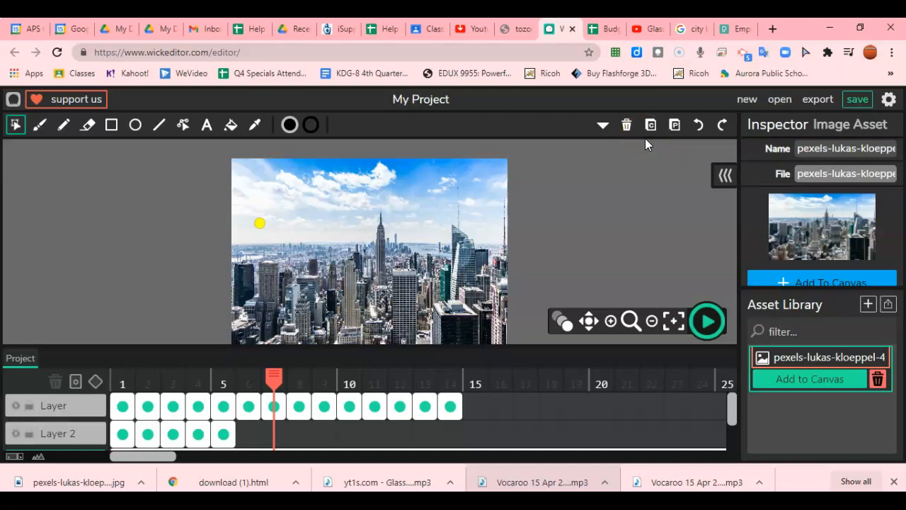
Upload Bear (1).png from Downloads into the Asset Library
left_click(887, 309)
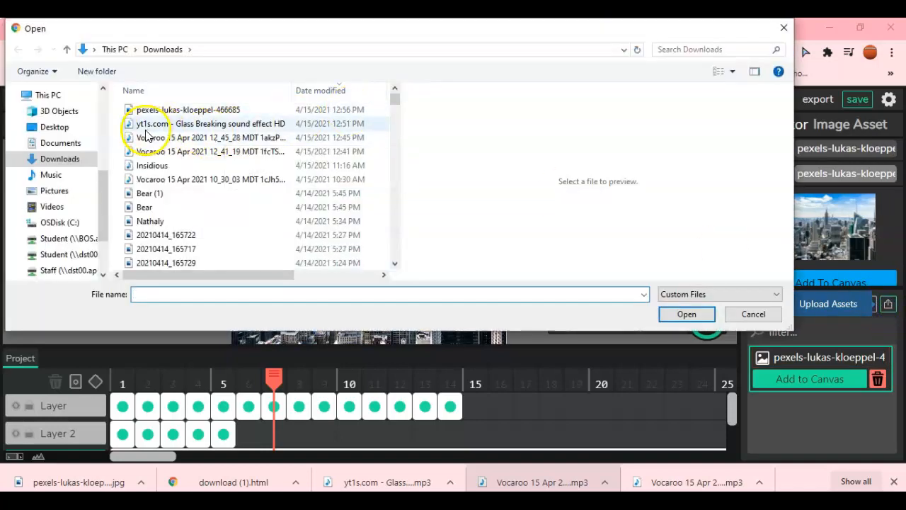
left_click(145, 194)
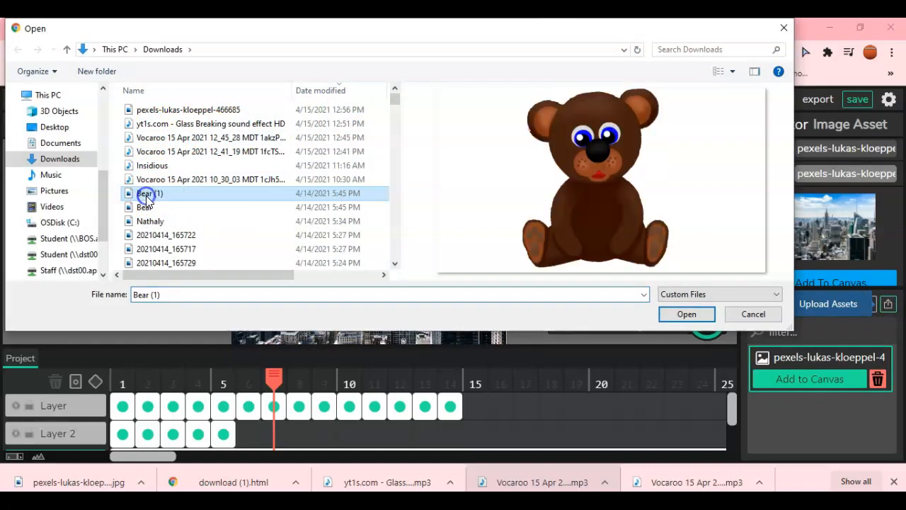
left_click(685, 314)
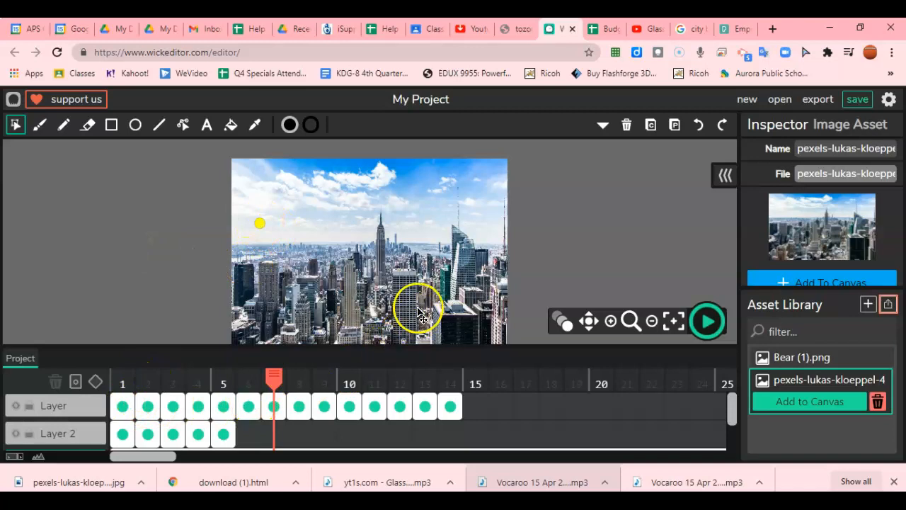
left_click(223, 434)
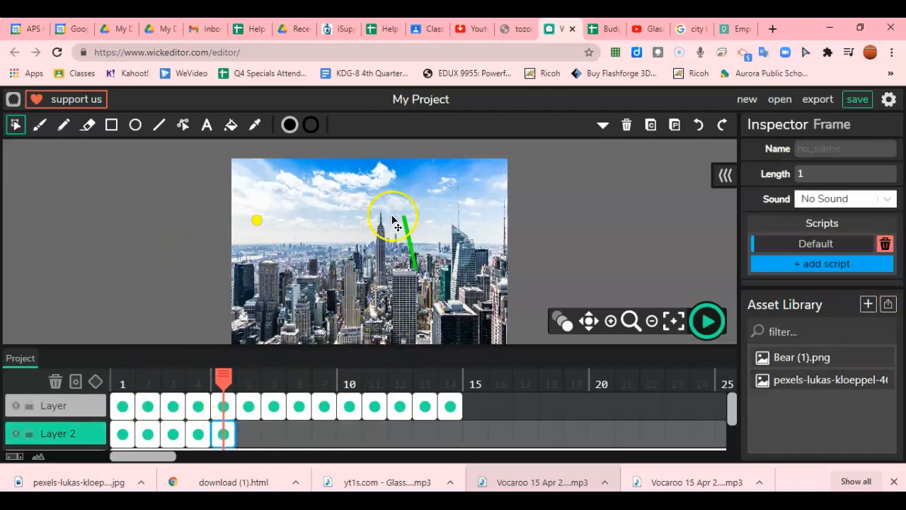
scroll(271, 426, "down", 1)
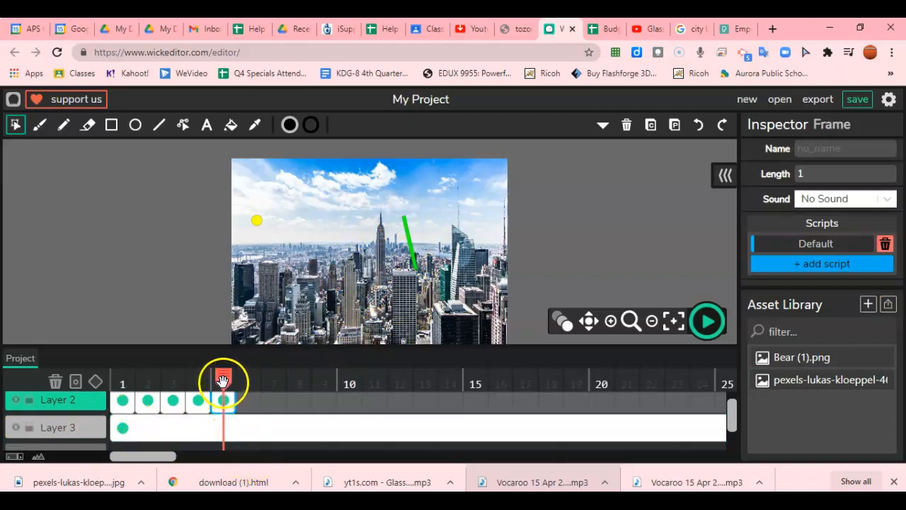
left_click_drag(207, 380, 761, 398)
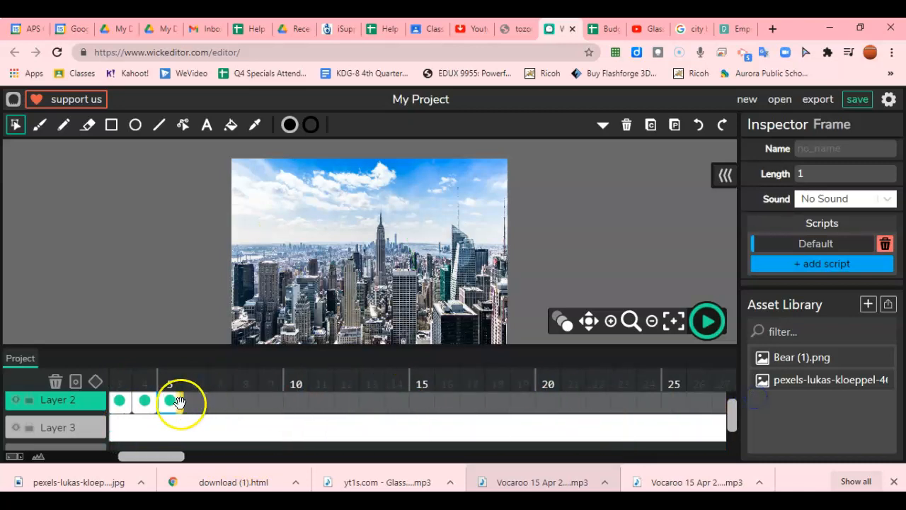
scroll(71, 418, "down", 1)
Add Layer 4, stretch its first frame to frame 8, and select frame 9
left_click(63, 427)
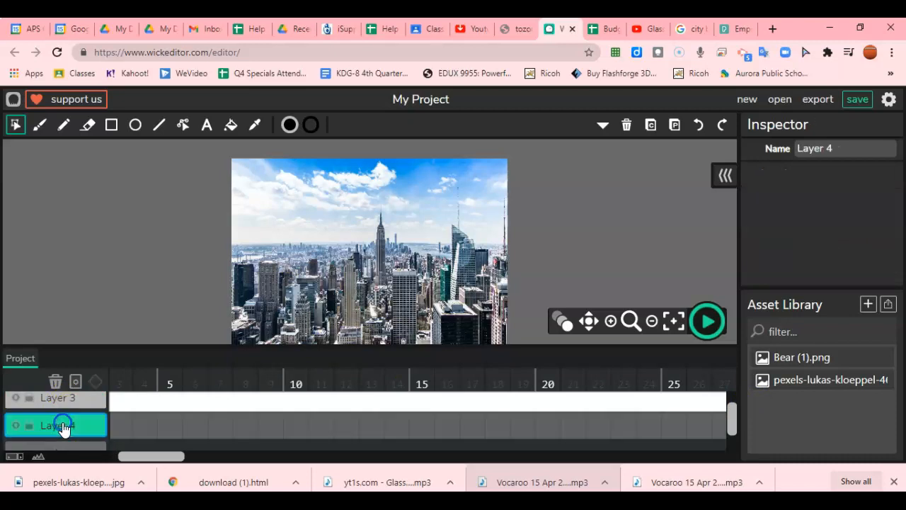
left_click(116, 427)
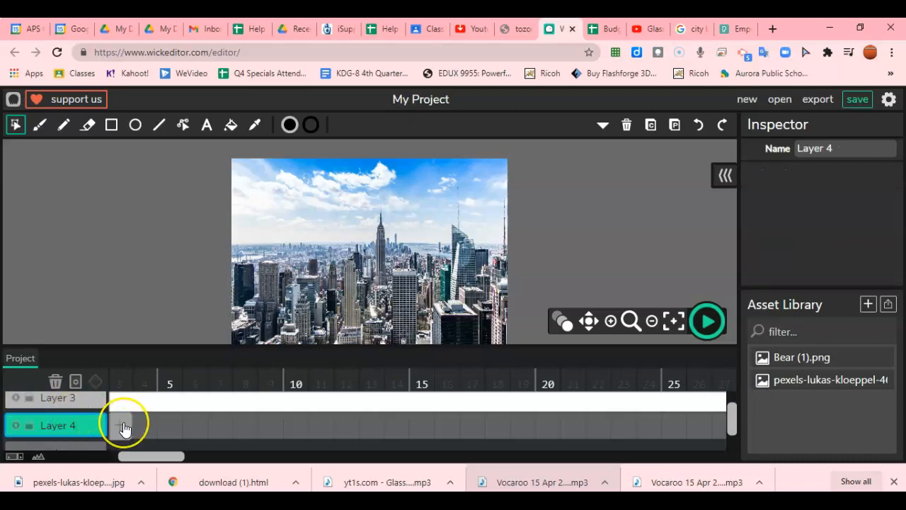
left_click_drag(124, 428, 275, 423)
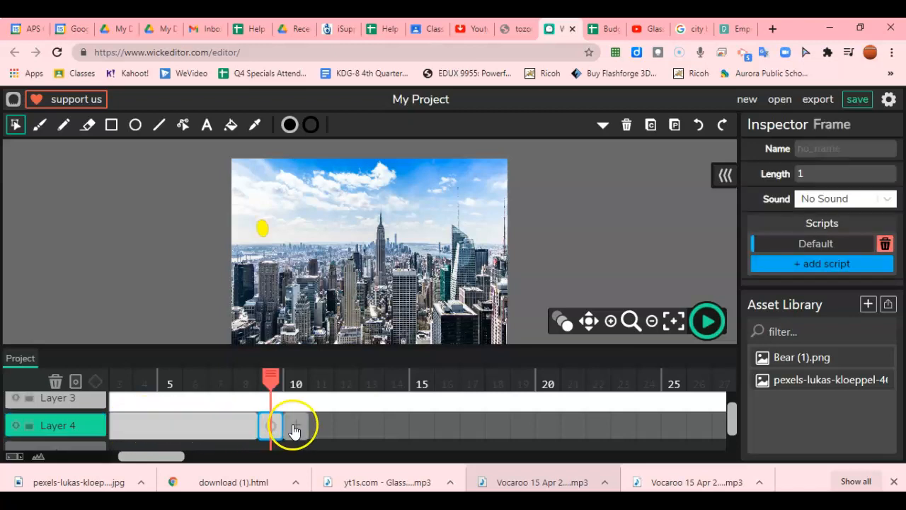
scroll(254, 422, "up", 3)
scroll(255, 422, "up", 1)
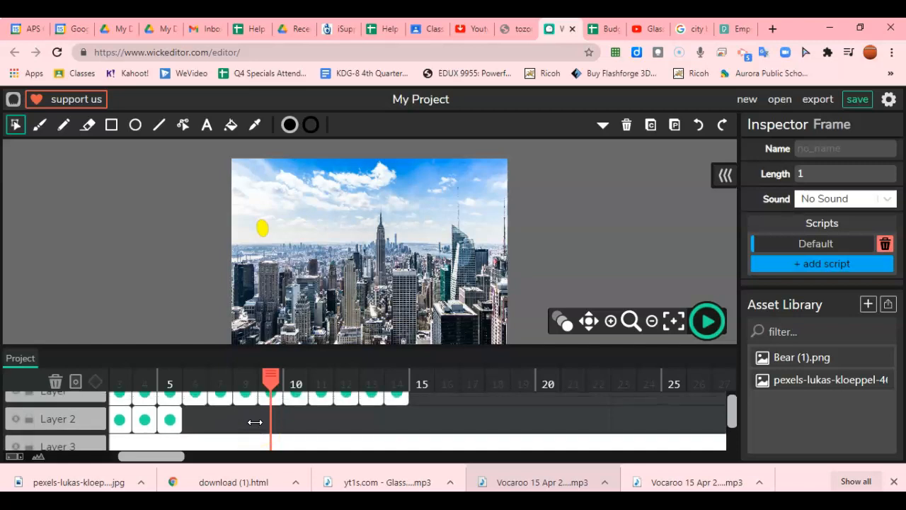
left_click(255, 422)
scroll(256, 425, "down", 1)
scroll(194, 409, "down", 2)
key("ctrl+z")
left_click(270, 409)
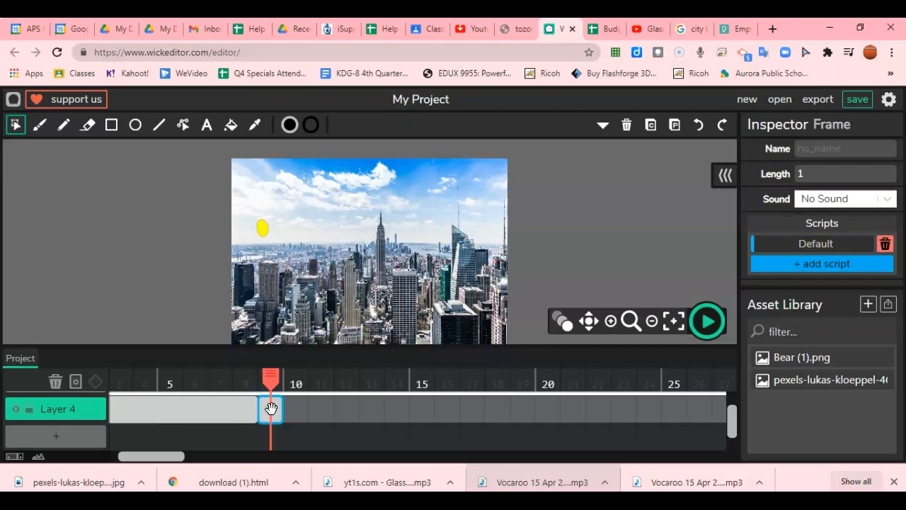
Place Bear (1).png on Layer 4's frame 9 and drag it to X 73.49, Y 62.87
left_click(789, 358)
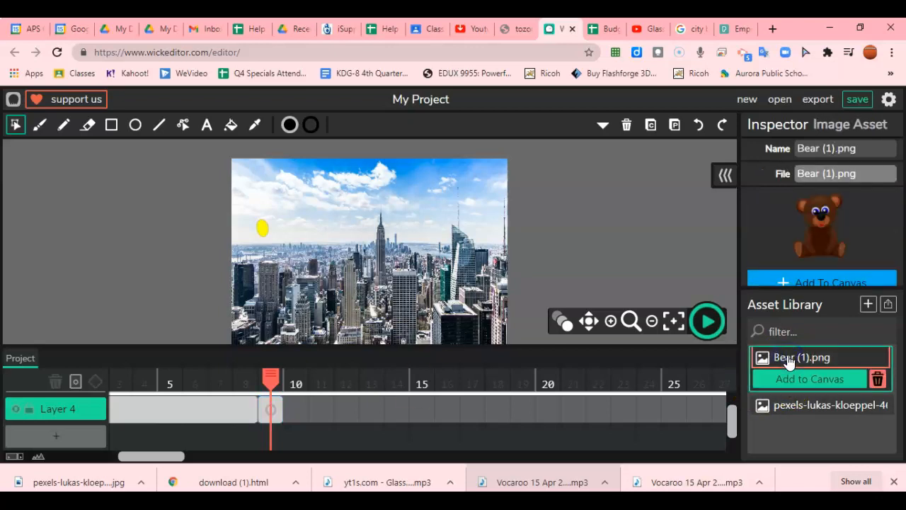
left_click(793, 381)
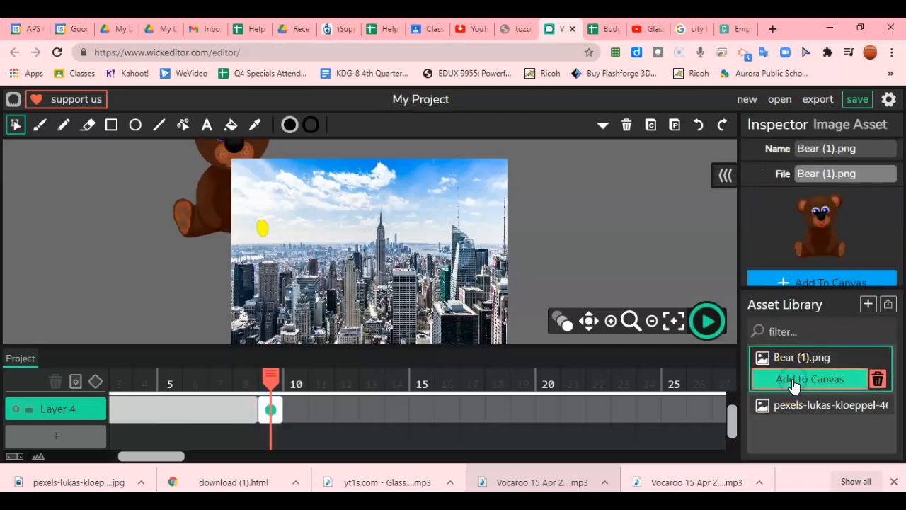
left_click(224, 413)
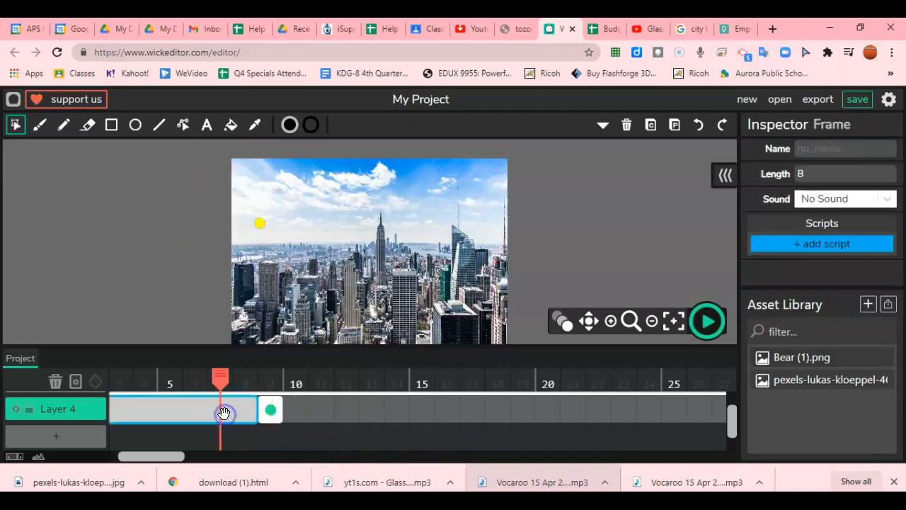
left_click(269, 409)
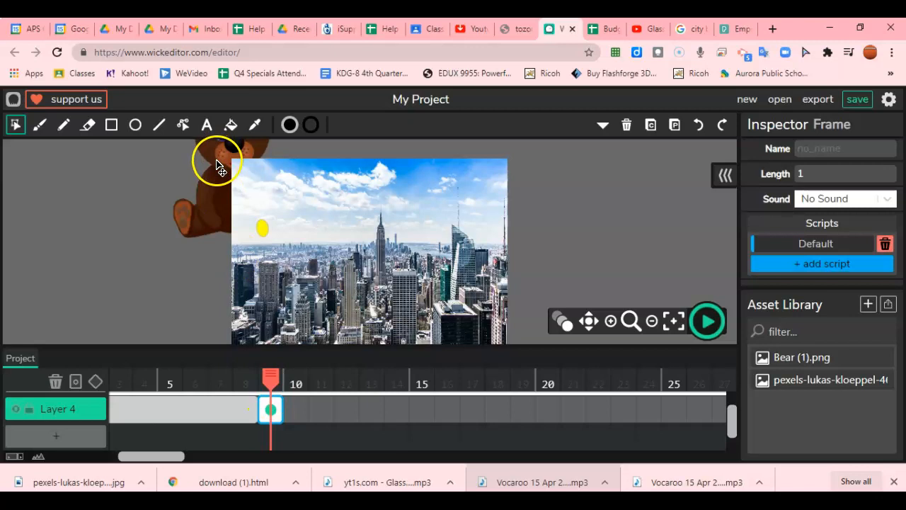
mouse_move(213, 165)
left_mouse_down()
mouse_move(304, 196)
mouse_move(358, 250)
left_mouse_up()
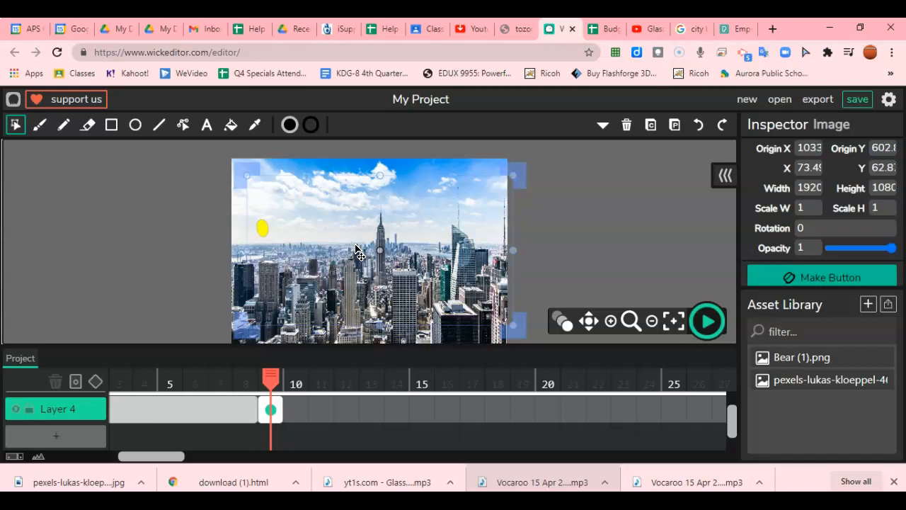
Nudge the skyline photo to X -13.7, Y -101 and select Layer 3
mouse_move(382, 253)
left_mouse_down()
mouse_move(133, 233)
mouse_move(293, 259)
mouse_move(382, 248)
left_mouse_up()
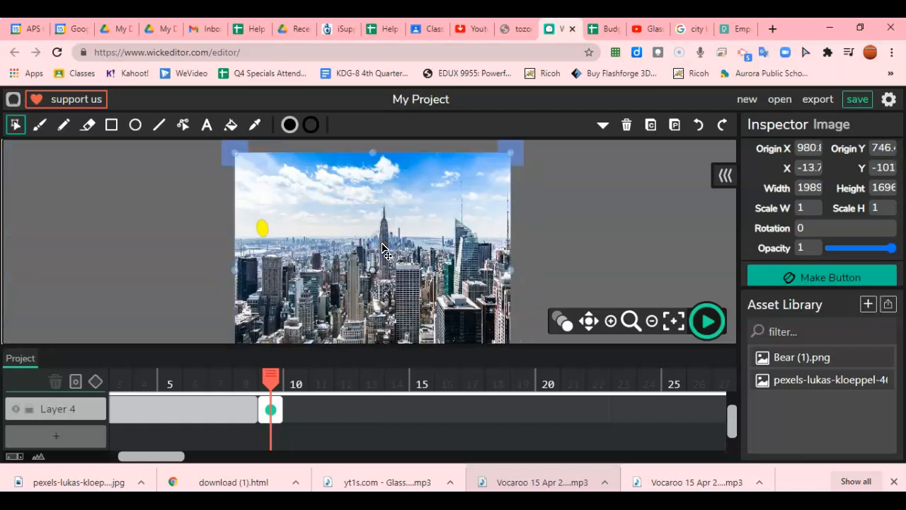
left_click(56, 435)
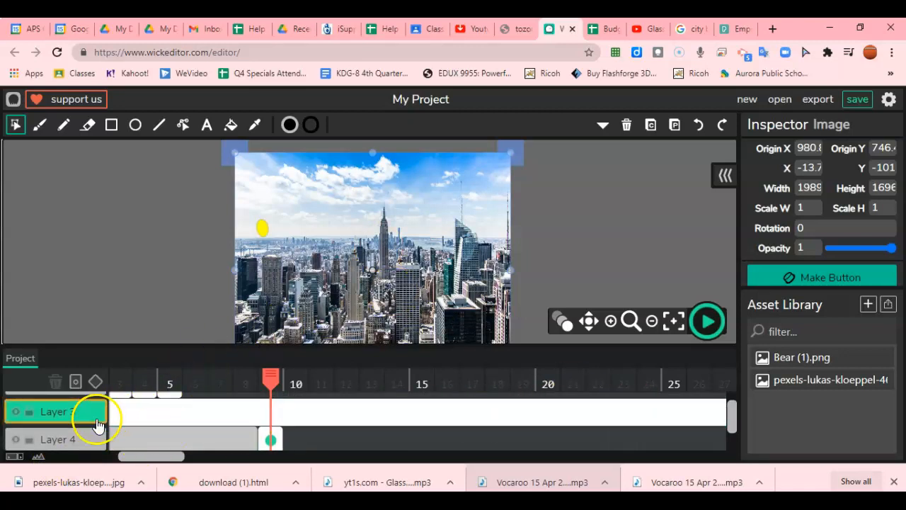
scroll(108, 358, "up", 1)
scroll(108, 358, "down", 1)
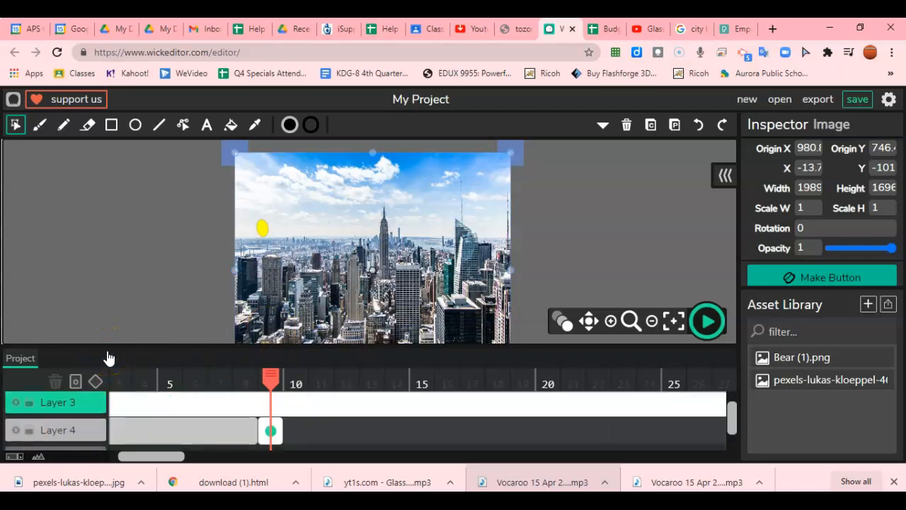
left_click(63, 402)
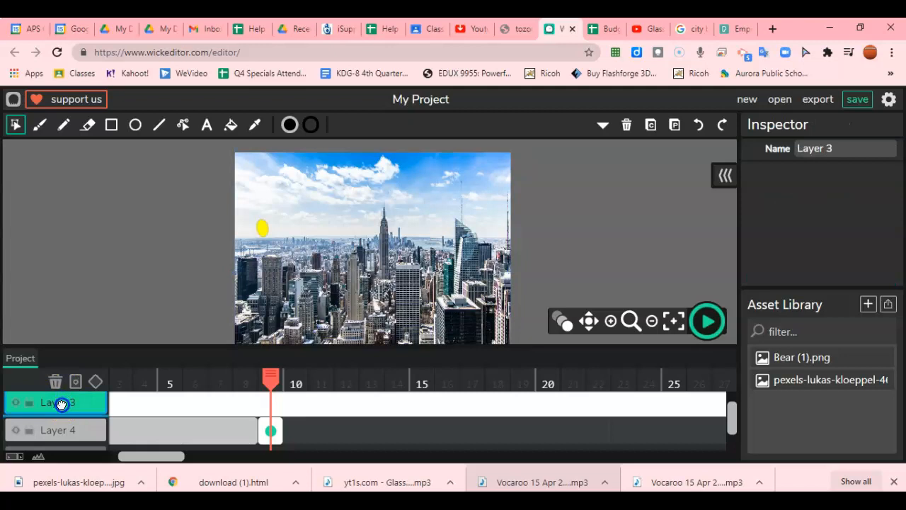
Move Layer 4 above Layer 3 and shrink the bear to 571 by 456 among the skyscrapers
left_click_drag(63, 430, 63, 451)
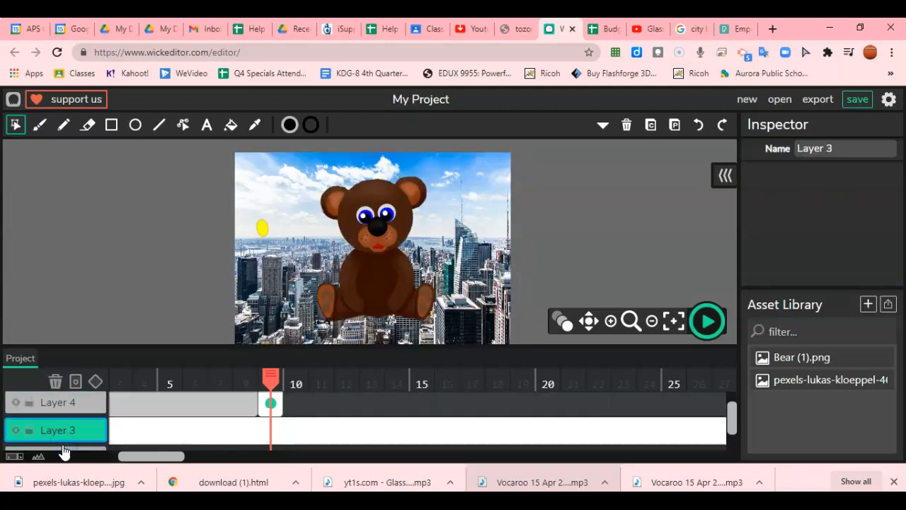
left_click(372, 230)
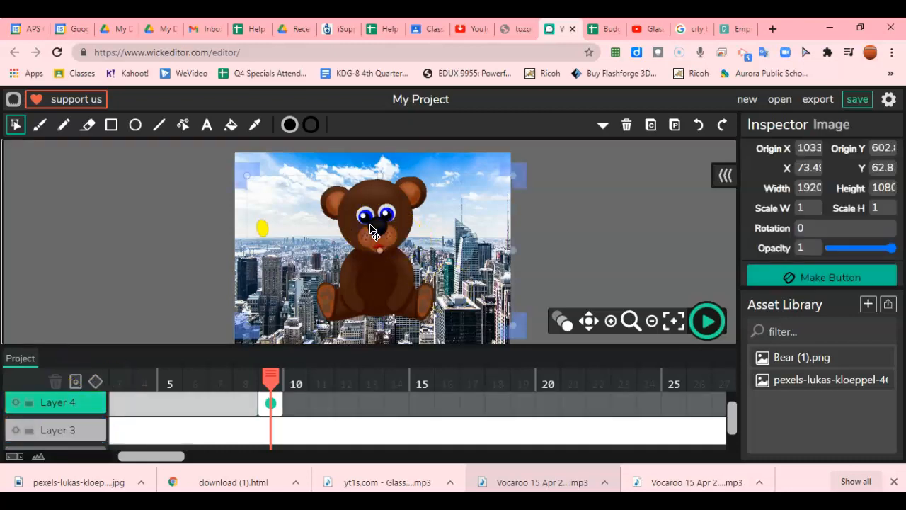
left_click_drag(325, 206, 358, 263)
Paste the frame 9 bear keyframe into frame 10 of Layer 4 and tilt the bear
left_click(583, 216)
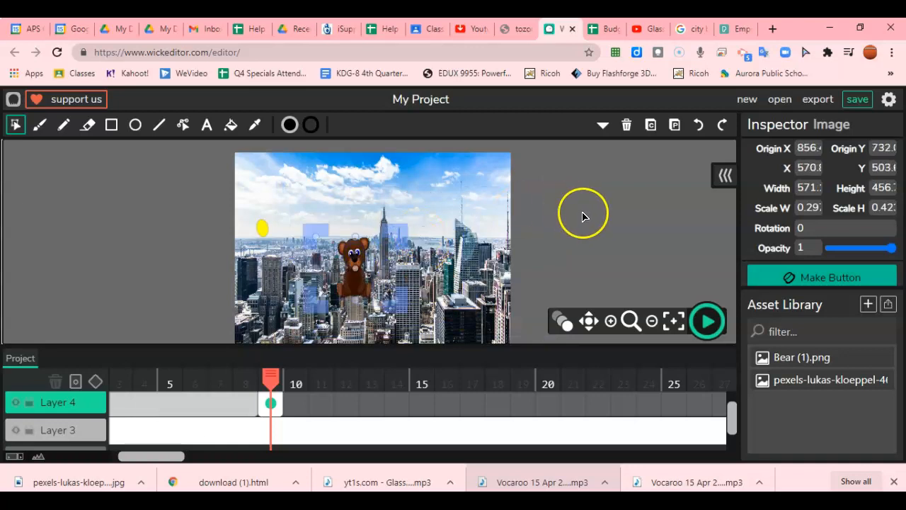
left_click(270, 401)
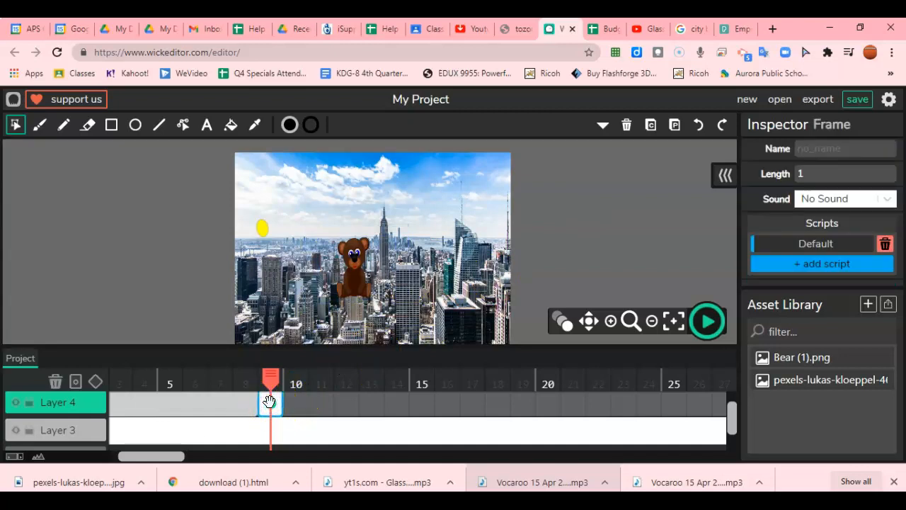
left_click(292, 406)
key("ctrl+v")
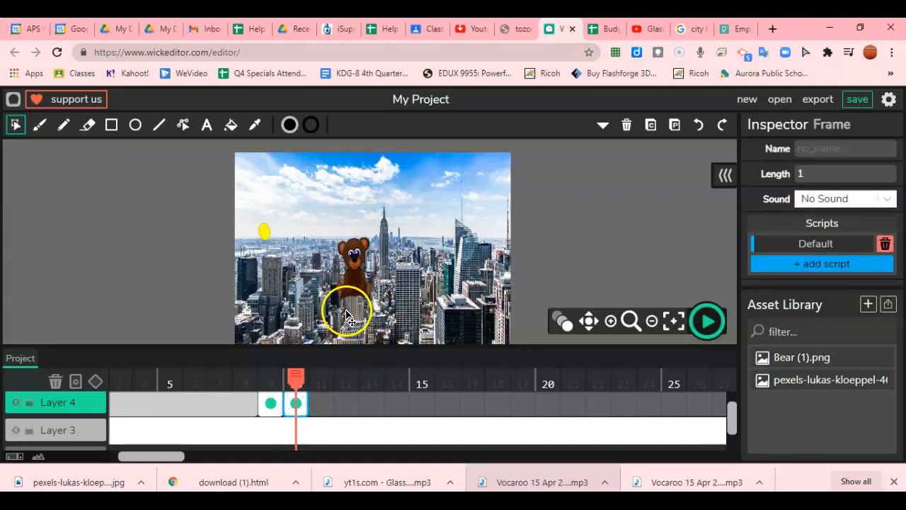
left_click(354, 276)
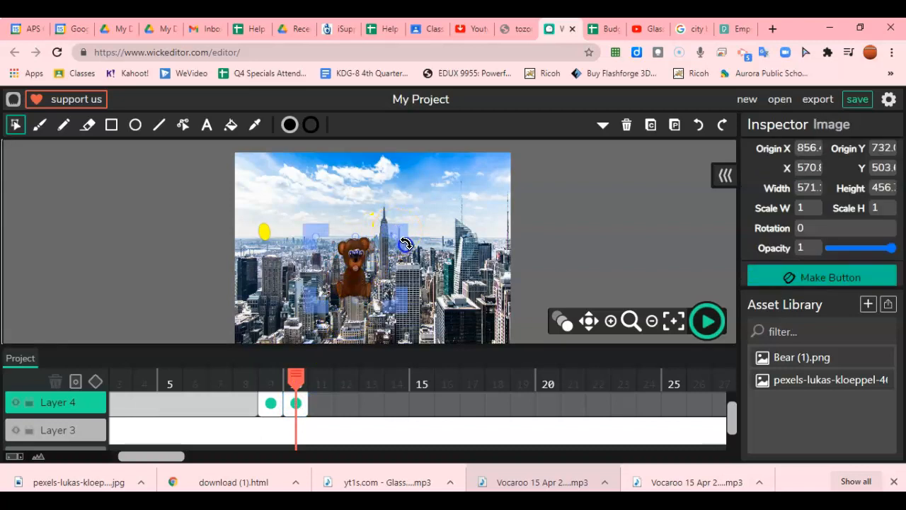
left_click_drag(405, 246, 408, 264)
Copy the tilted bear into frame 11, rotate it further to 15.01°, and return to frame 1
left_click(295, 402)
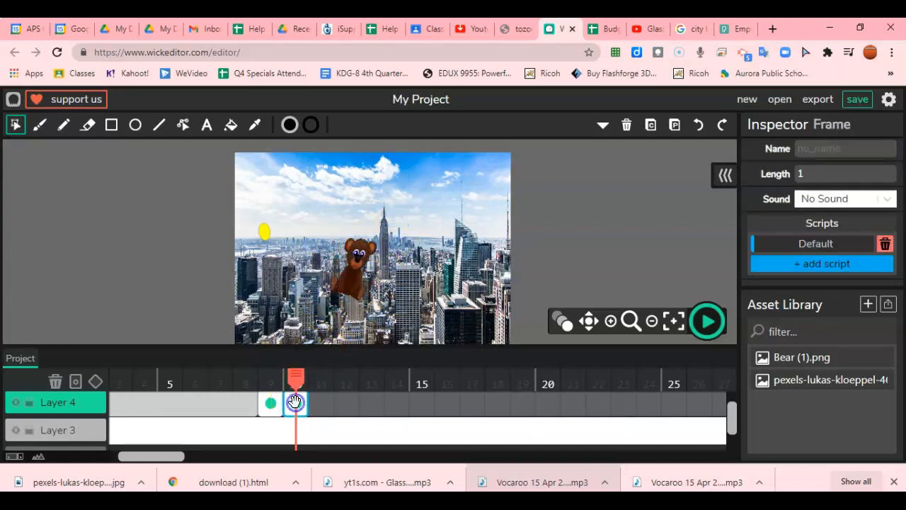
left_click(323, 406)
key("ctrl+v")
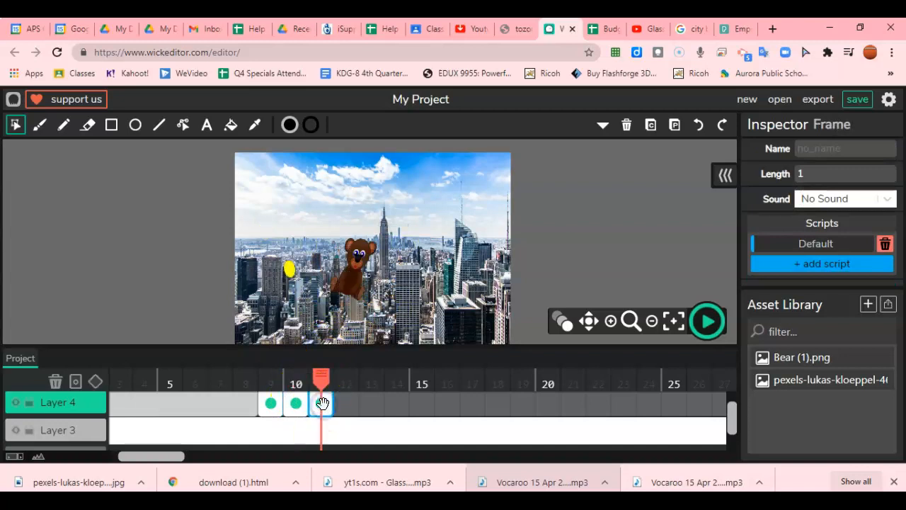
left_click(369, 241)
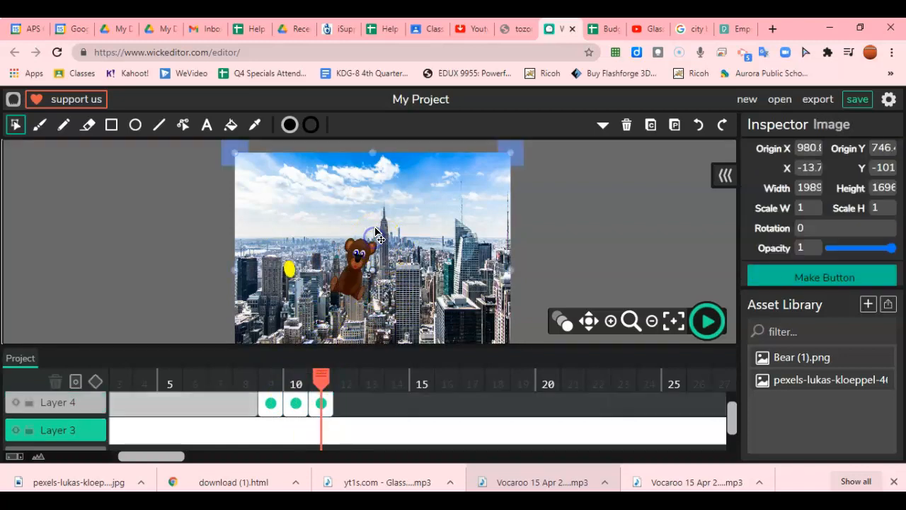
left_click(360, 255)
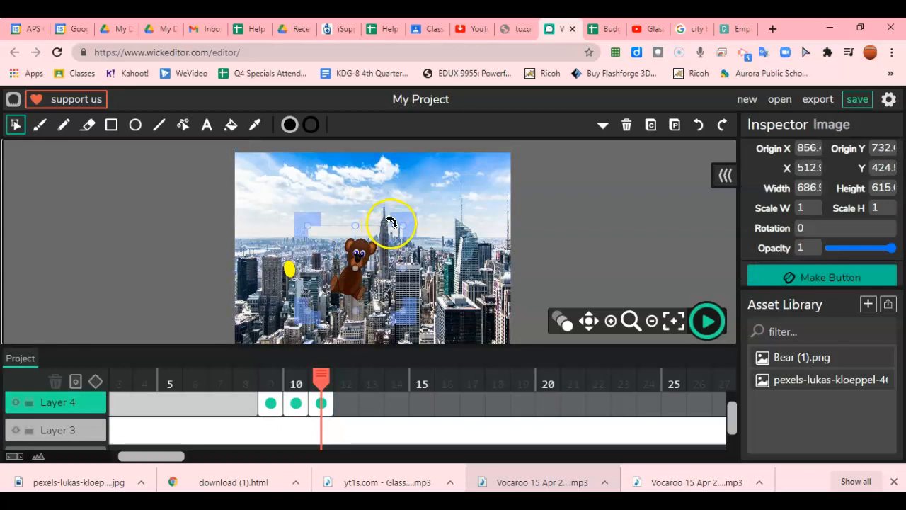
left_click_drag(402, 225, 405, 241)
left_click(269, 382)
left_click_drag(269, 382, 49, 386)
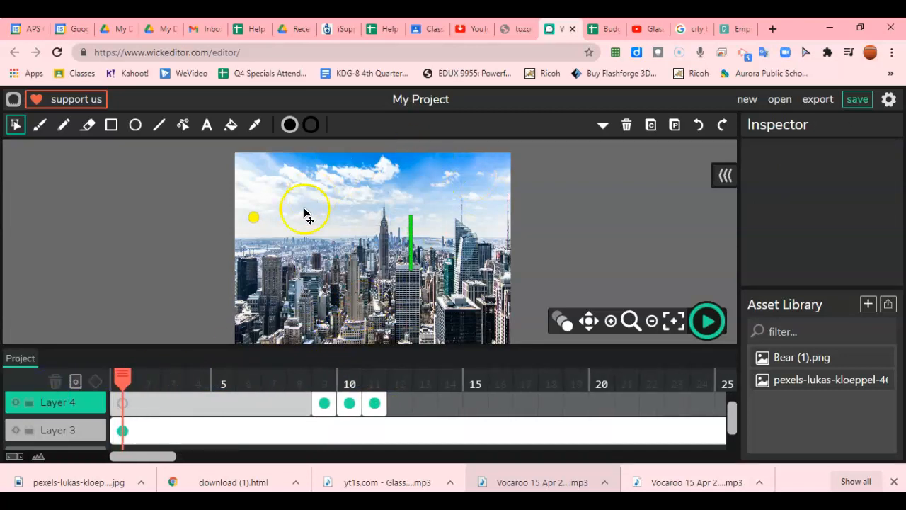
Play the full skyline-and-bear animation preview, then stop it once it has played
left_click(141, 425)
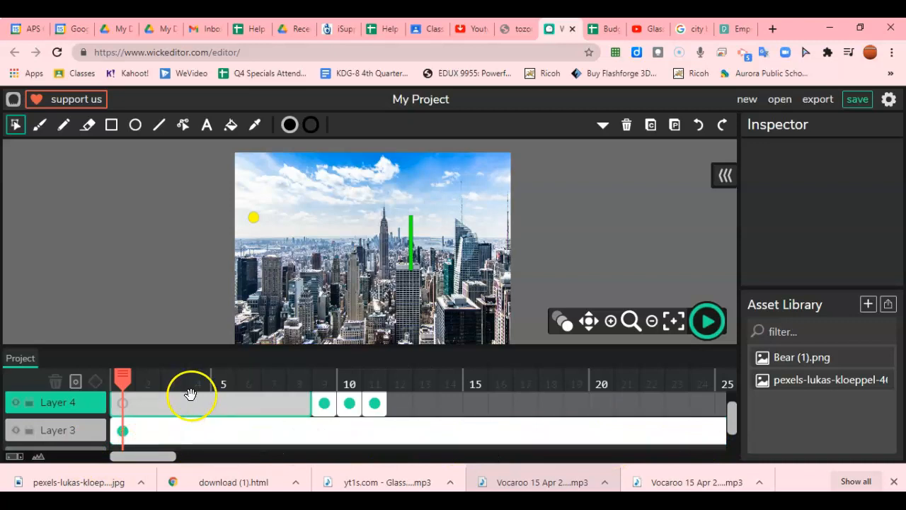
scroll(188, 393, "up", 2)
scroll(192, 398, "up", 1)
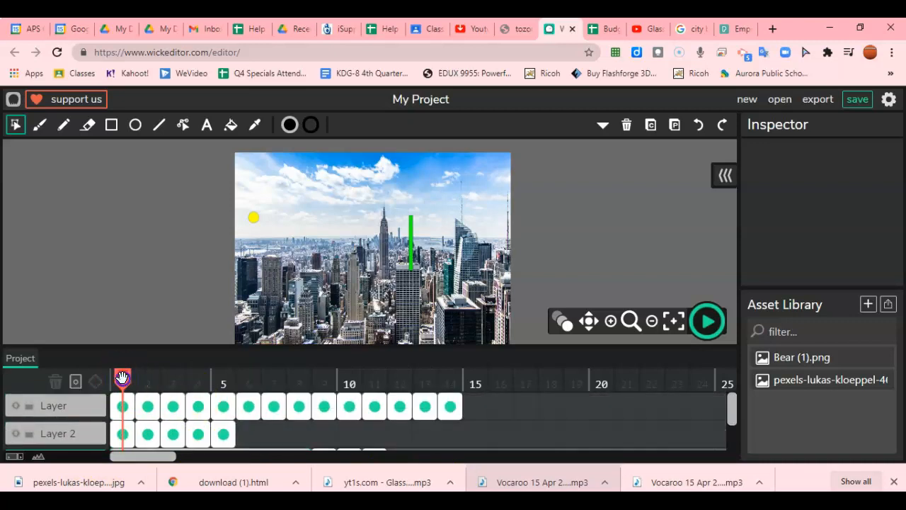
left_click(708, 322)
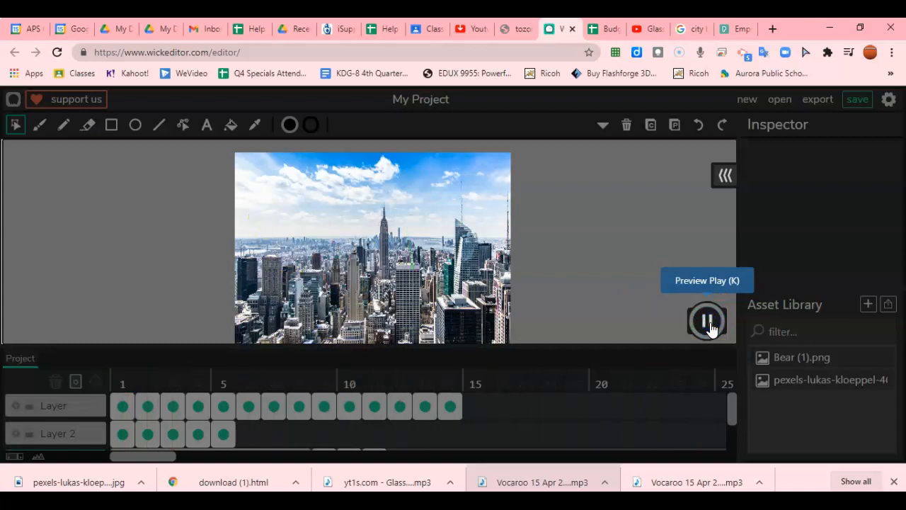
left_click(708, 323)
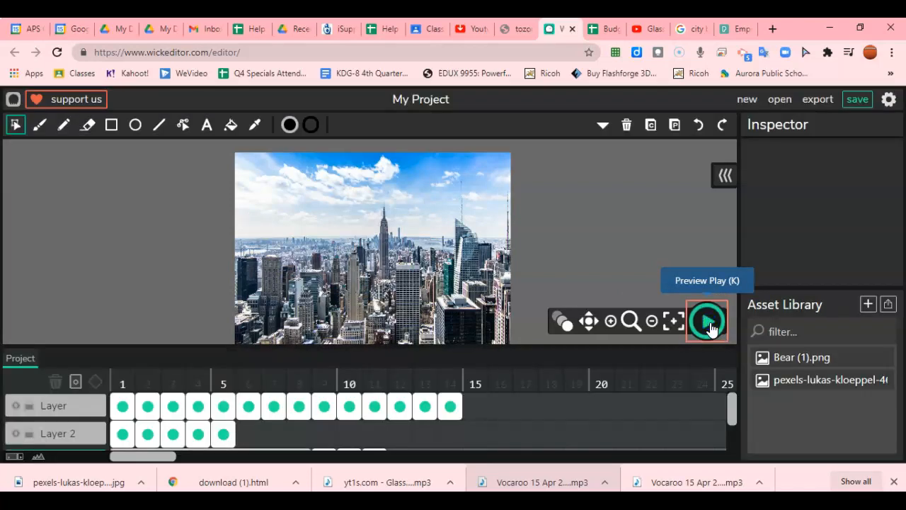